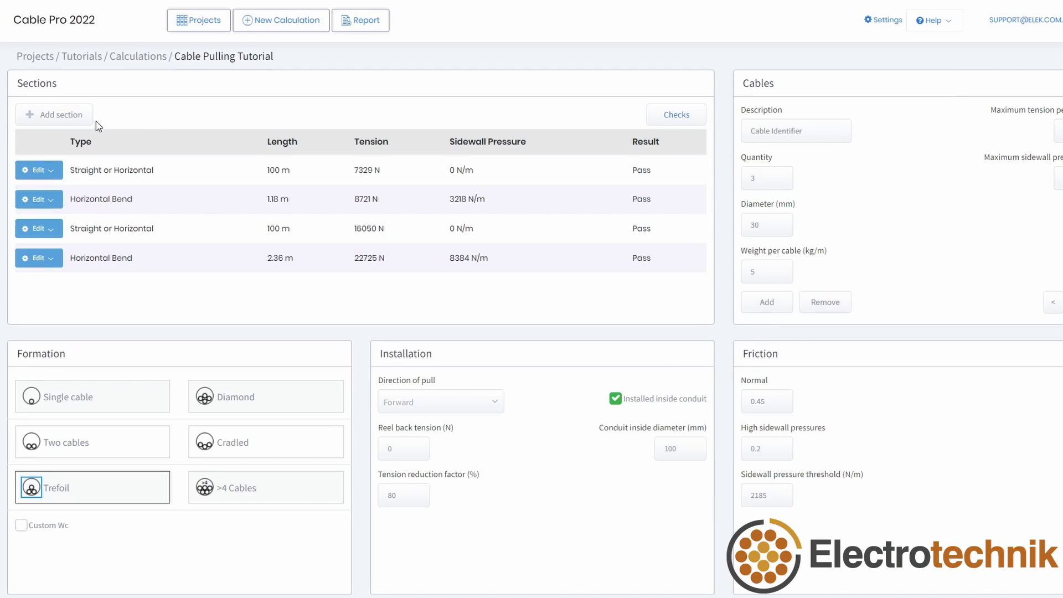
# Step: Add a Straight or Horizontal section with a length of 100 m
pyautogui.click(72, 103)
pyautogui.click(672, 103)
pyautogui.write('100')
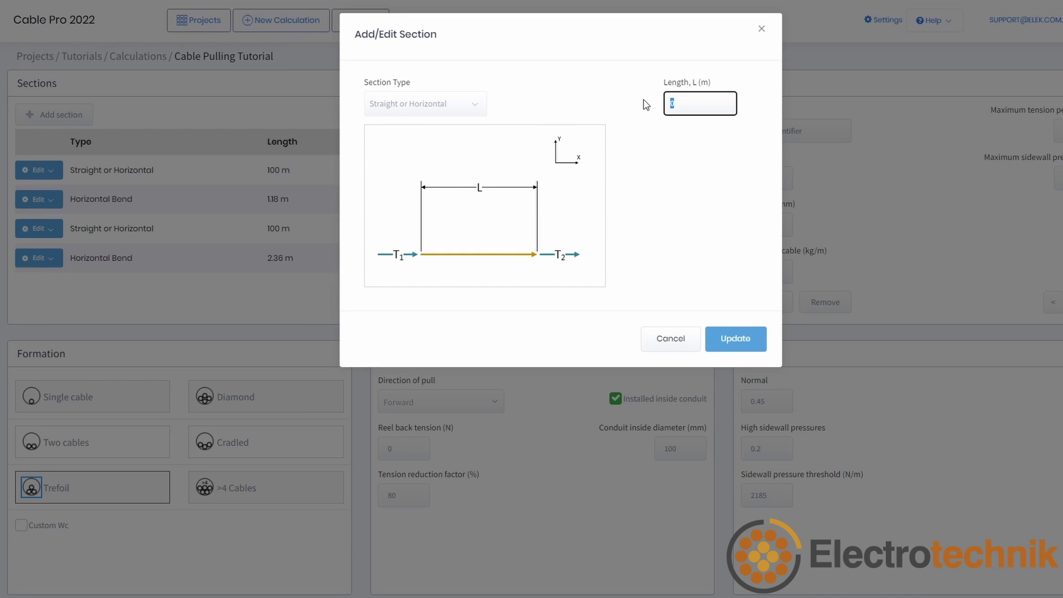
pyautogui.click(734, 339)
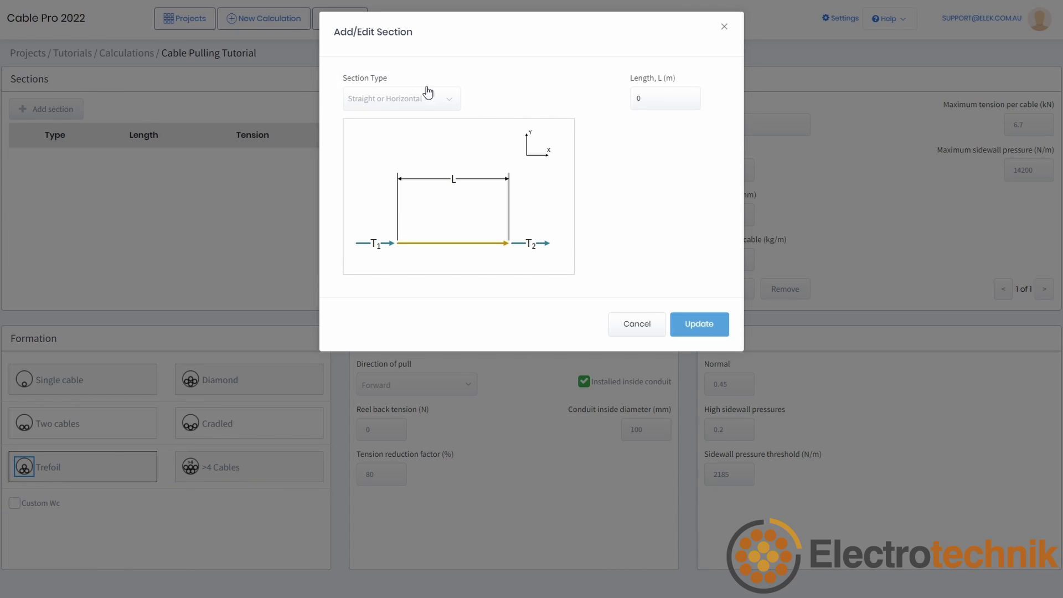
# Step: Set the new section's type to Straight or Horizontal and its length to 200 m
pyautogui.click(429, 102)
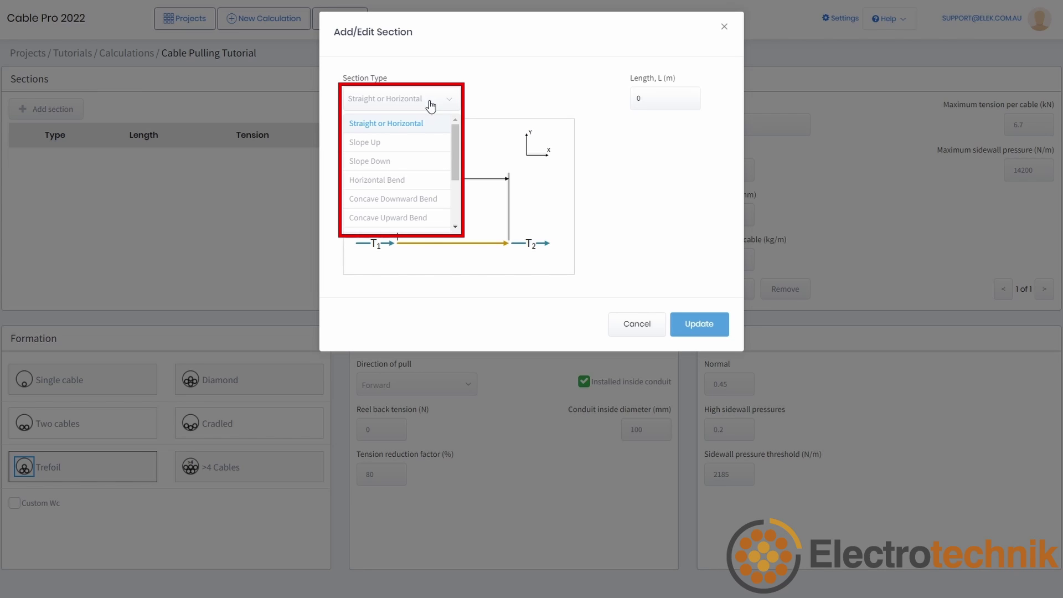
pyautogui.click(421, 127)
pyautogui.click(659, 98)
pyautogui.doubleClick(659, 98)
pyautogui.write('200')
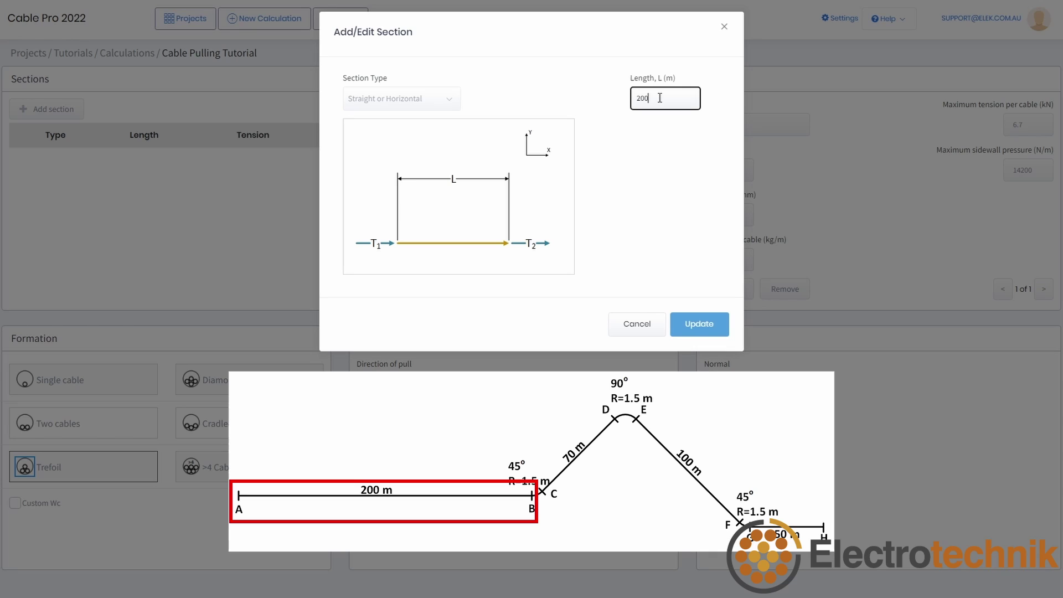
pyautogui.click(669, 144)
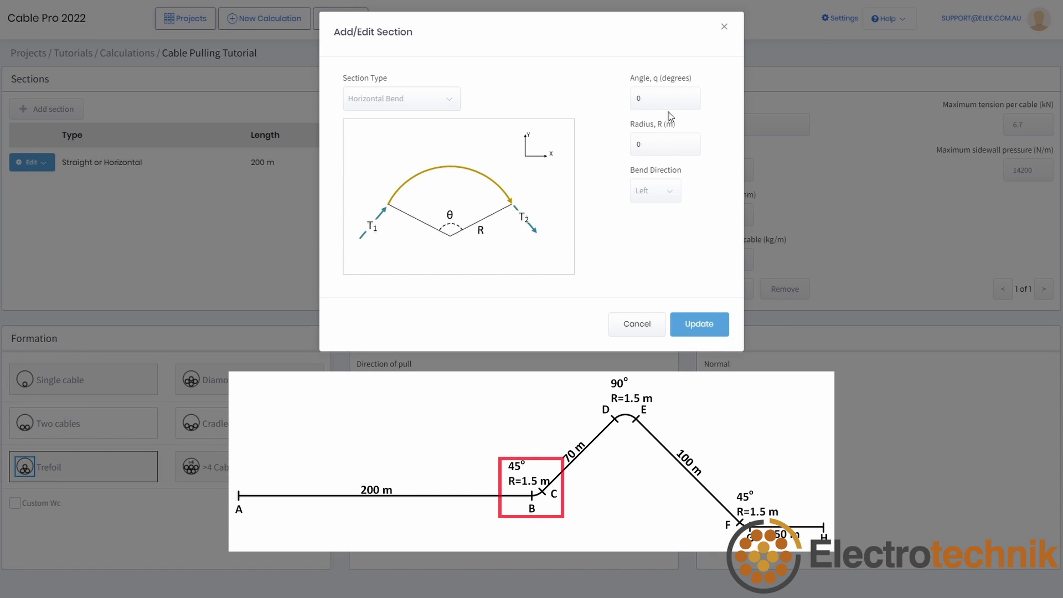
# Step: Give the Horizontal Bend section a 45-degree angle and a 1.5 m radius, and save it
pyautogui.click(667, 102)
pyautogui.write('45')
pyautogui.click(671, 145)
pyautogui.write('1.5')
pyautogui.click(662, 233)
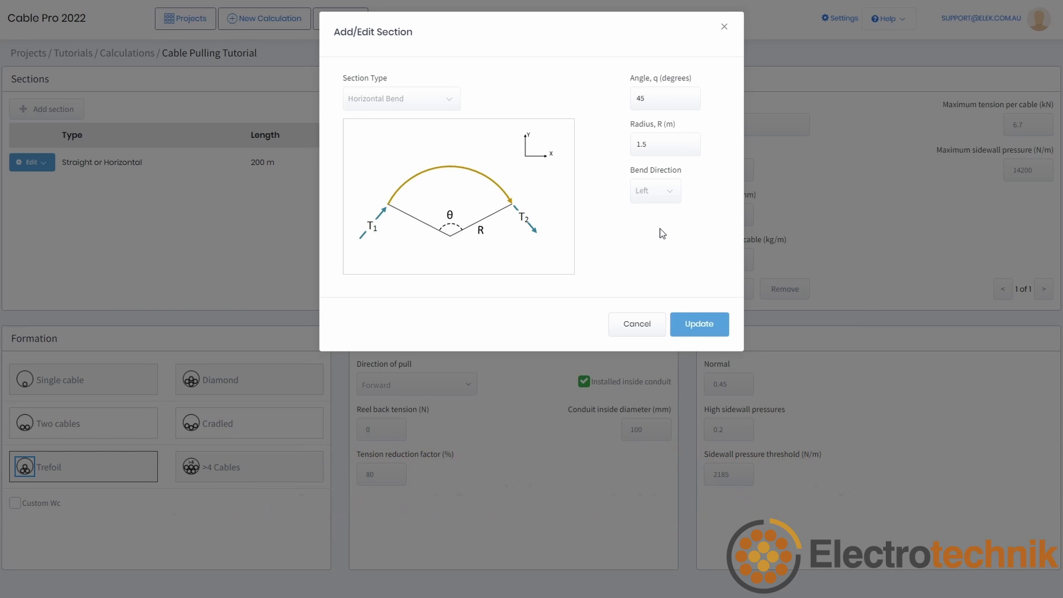
pyautogui.click(702, 326)
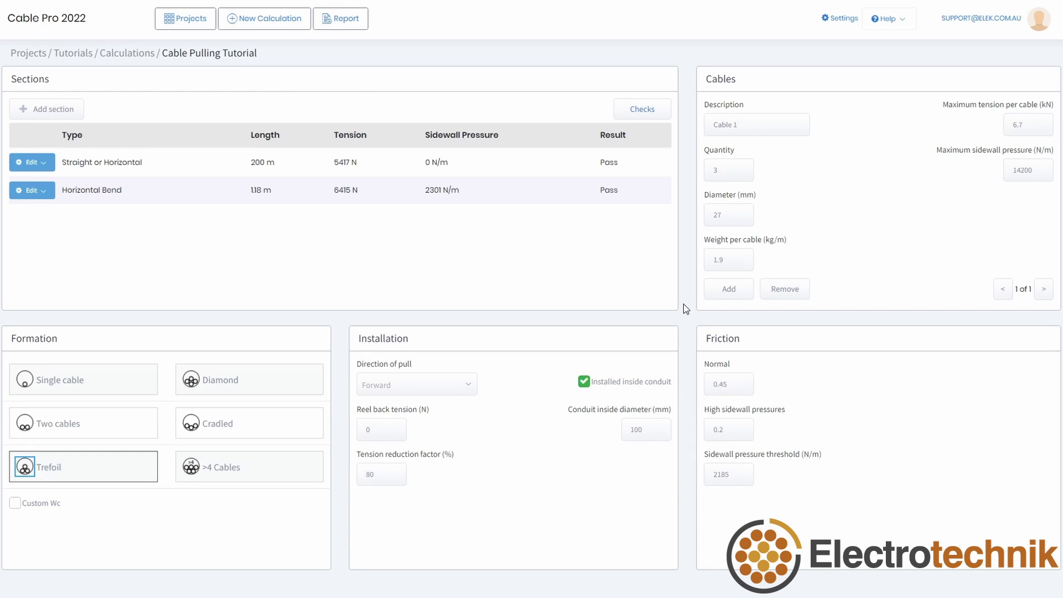
# Step: Start a new section and examine the Slope Up, Horizontal Bend, Concave Upward Bend and Convex Upward Bend types
pyautogui.click(54, 109)
pyautogui.click(402, 98)
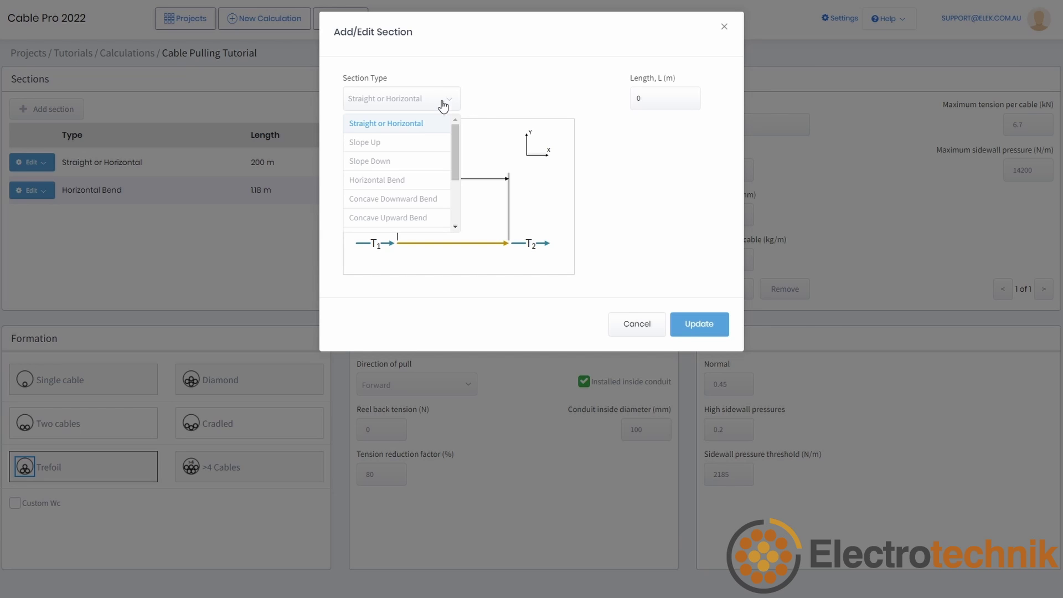
pyautogui.click(429, 146)
pyautogui.click(422, 103)
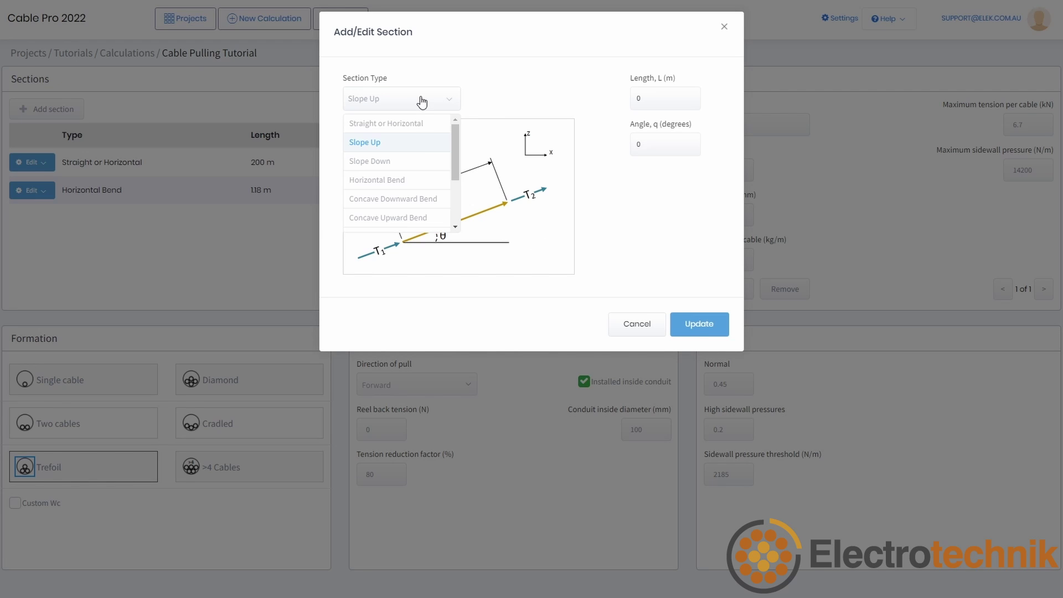
pyautogui.click(415, 183)
pyautogui.click(434, 100)
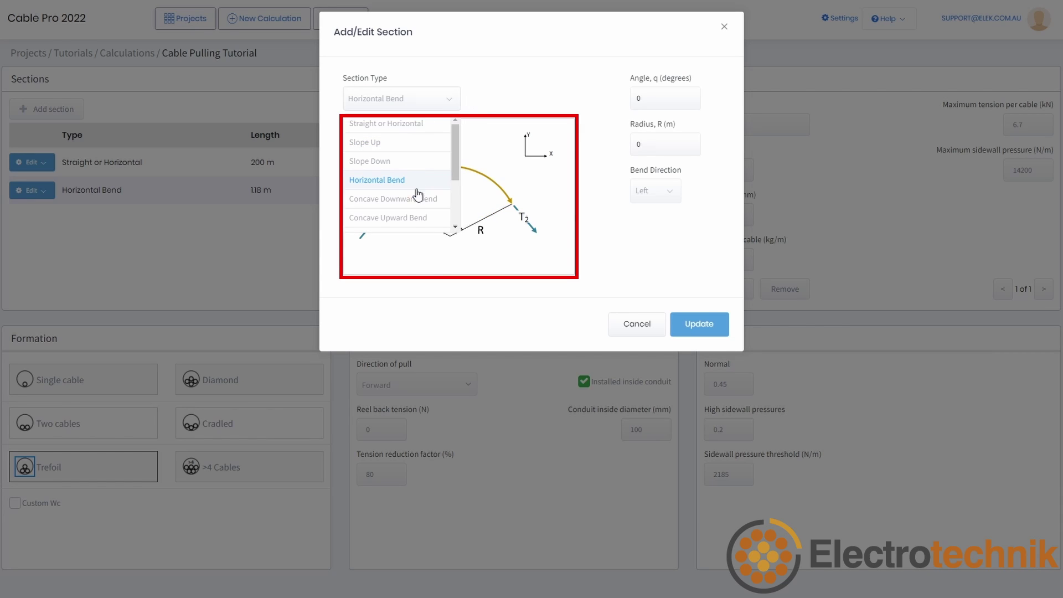
pyautogui.click(415, 218)
pyautogui.click(421, 105)
pyautogui.scroll(-2, 420, 160)
pyautogui.click(423, 167)
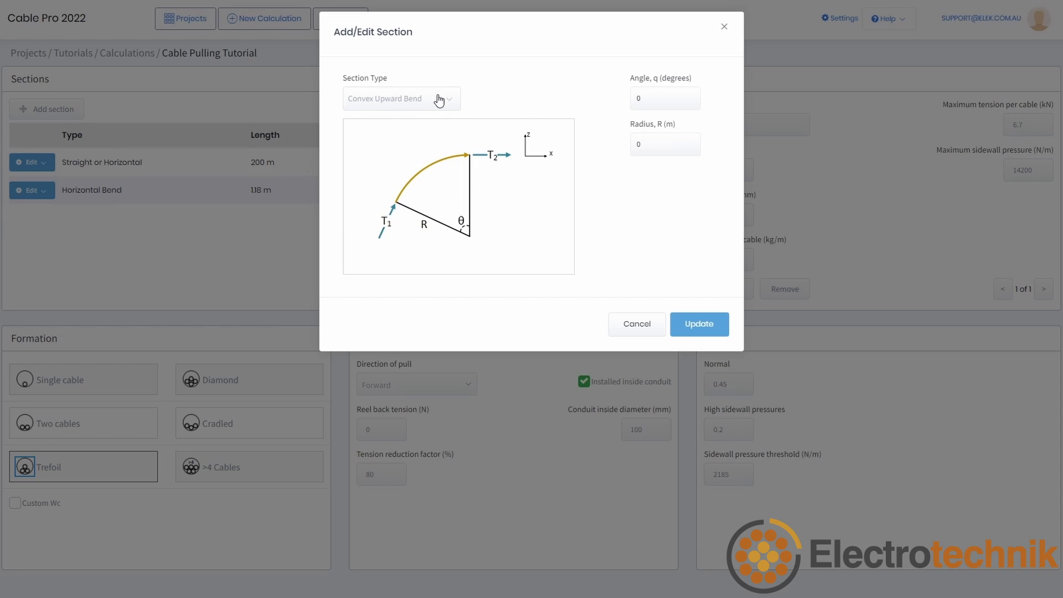
# Step: Add the section as a Large Bend with a length of 100 m and a bend sagitta of 10 m
pyautogui.click(438, 100)
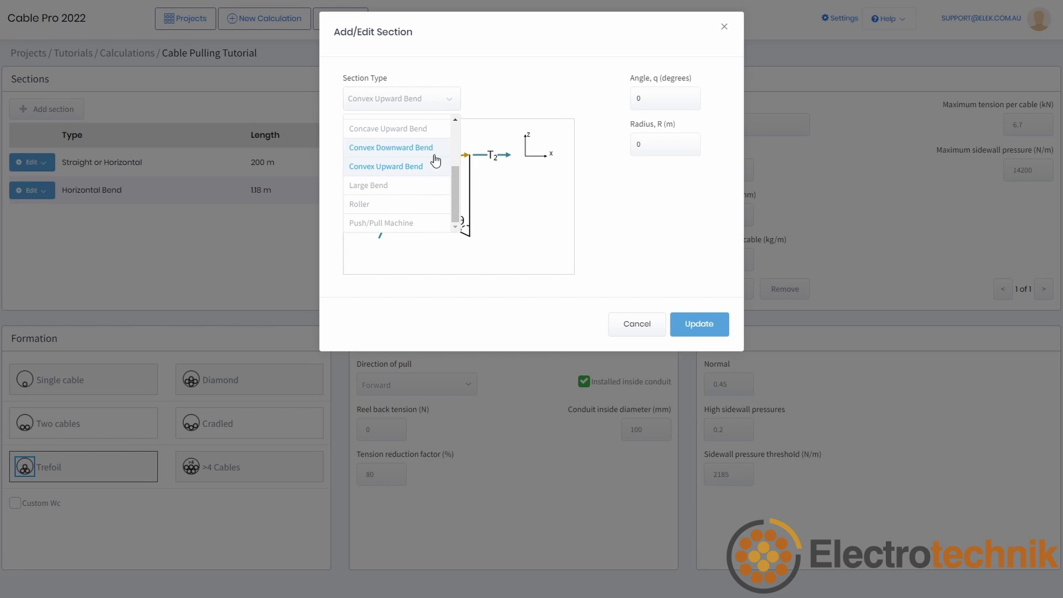
pyautogui.click(422, 190)
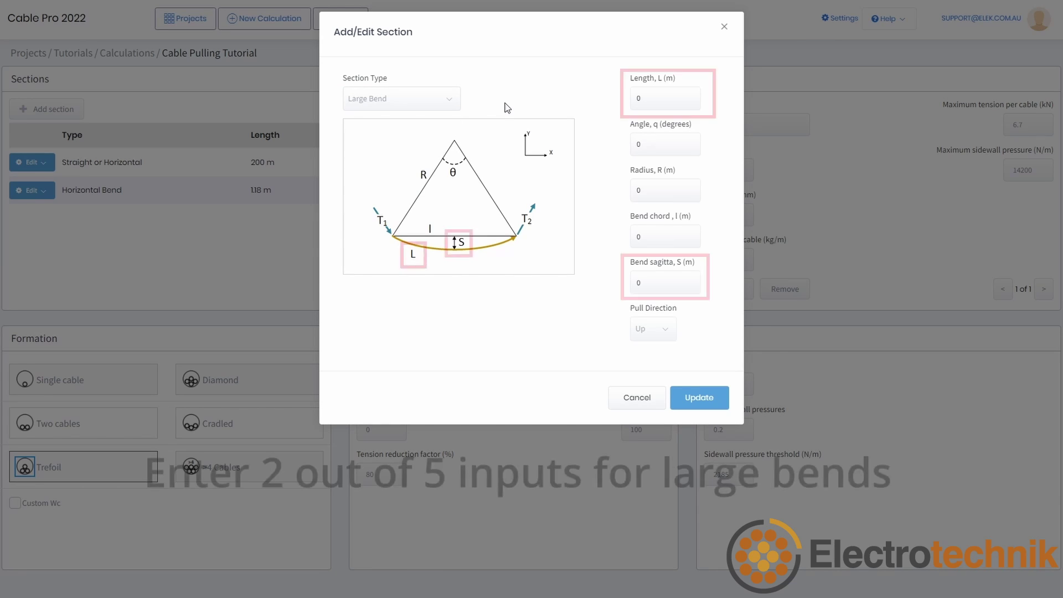
pyautogui.click(652, 99)
pyautogui.write('100')
pyautogui.click(575, 97)
pyautogui.click(632, 282)
pyautogui.write('10')
pyautogui.click(576, 106)
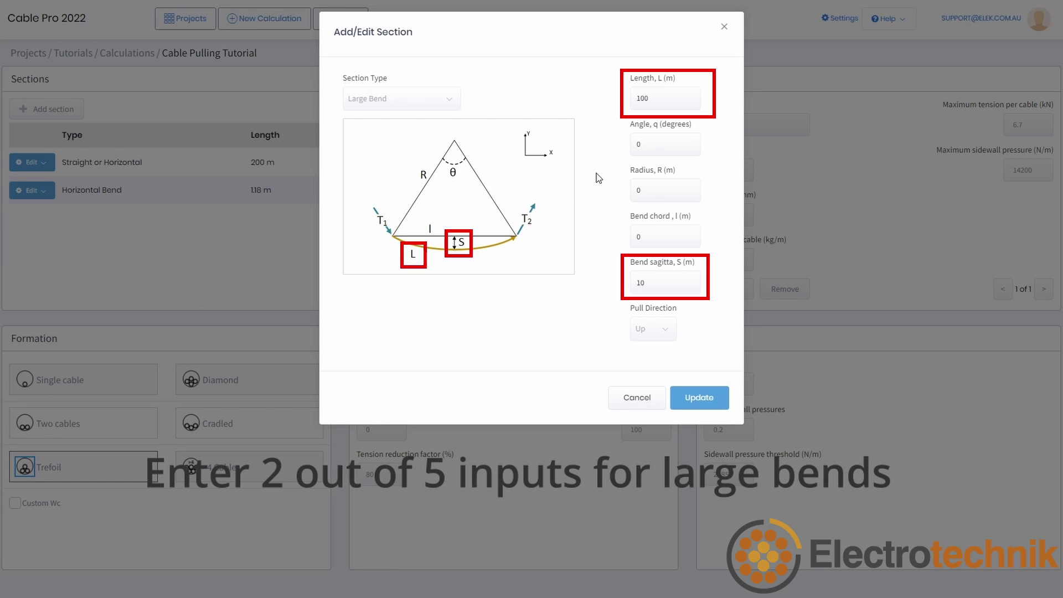
pyautogui.click(699, 398)
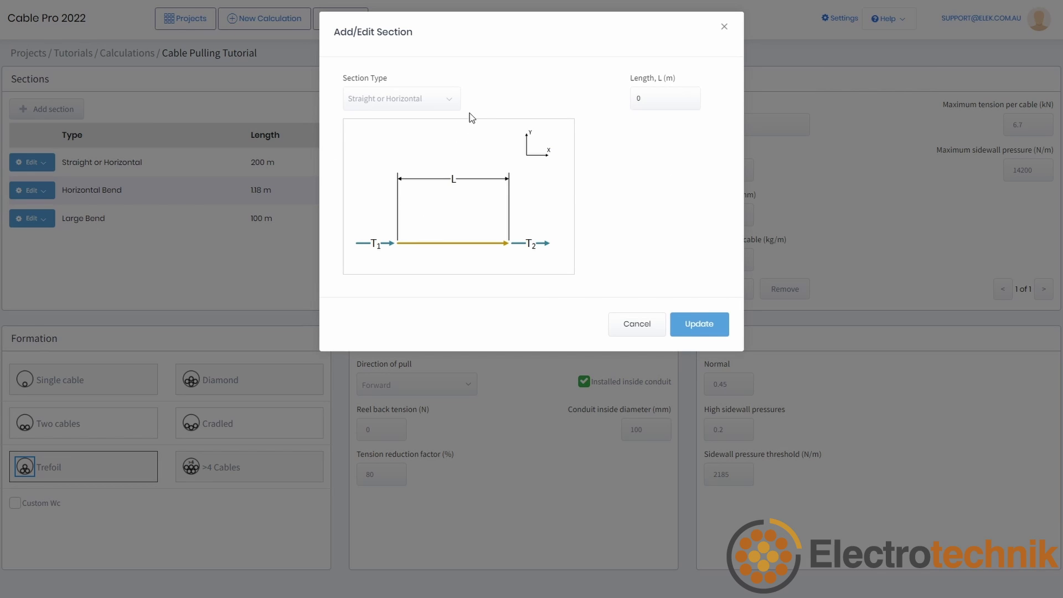
# Step: Examine the parameters of the Roller and Push/Pull Machine section types
pyautogui.click(439, 101)
pyautogui.scroll(-4, 421, 189)
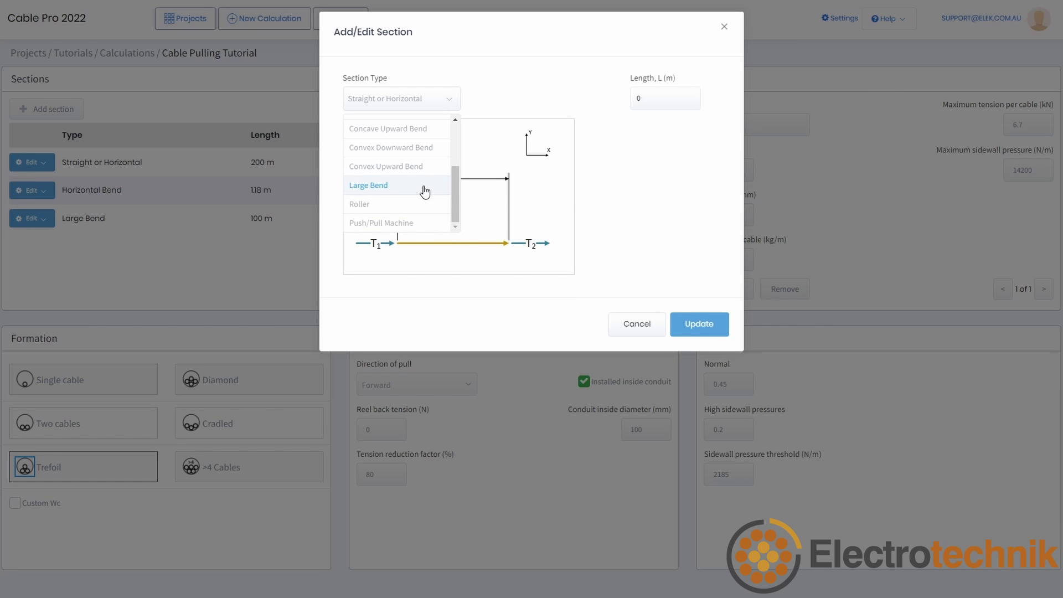
pyautogui.click(420, 209)
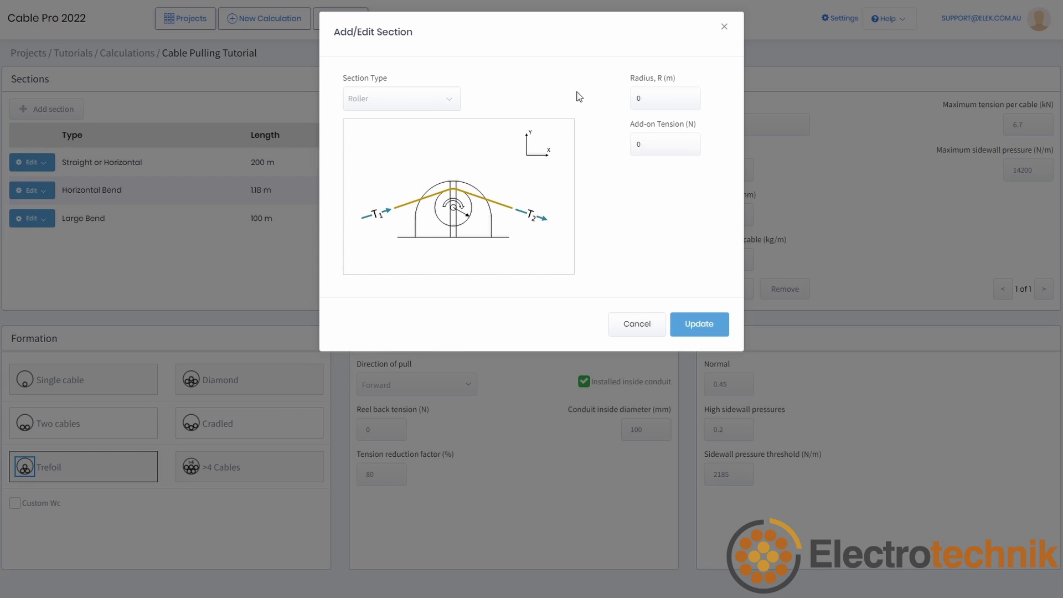
pyautogui.click(431, 99)
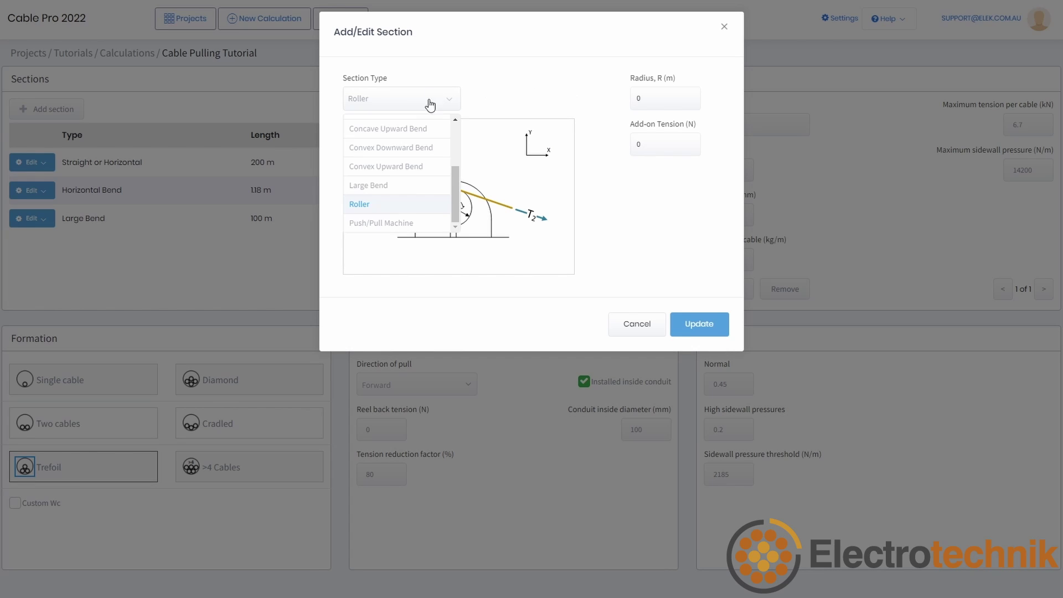
pyautogui.click(410, 221)
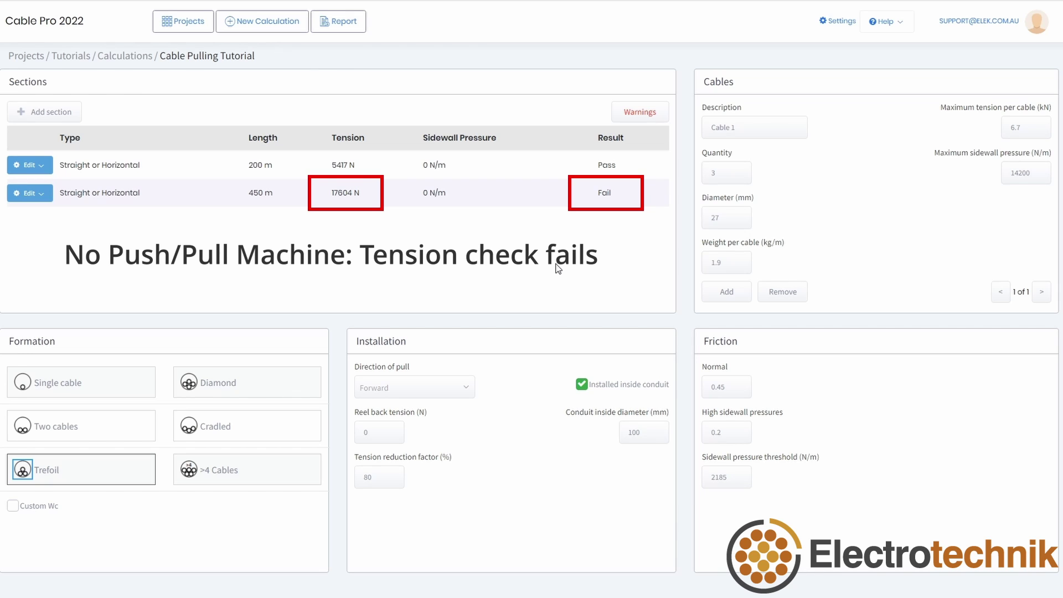
# Step: Add a Push/Pull Machine section, switched on and set to 5600 N
pyautogui.click(20, 110)
pyautogui.click(408, 102)
pyautogui.scroll(-3, 422, 166)
pyautogui.click(433, 226)
pyautogui.click(630, 88)
pyautogui.click(659, 138)
pyautogui.press('BackSpace')
pyautogui.write('5600')
pyautogui.click(696, 328)
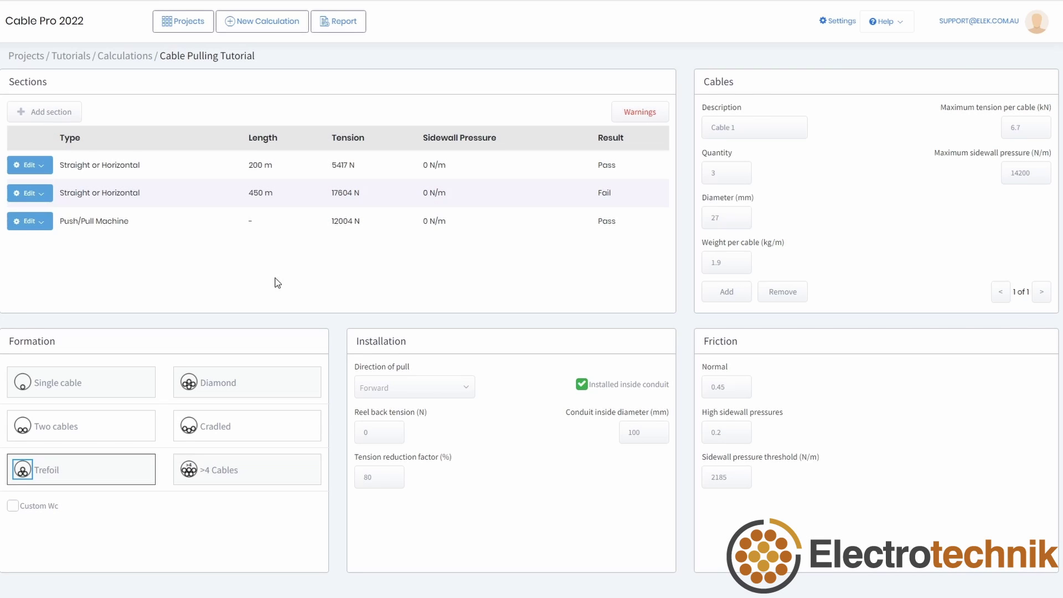
# Step: Move the Push/Pull Machine section ahead of the 450 m straight section, and switch the machine off
pyautogui.click(40, 223)
pyautogui.click(24, 285)
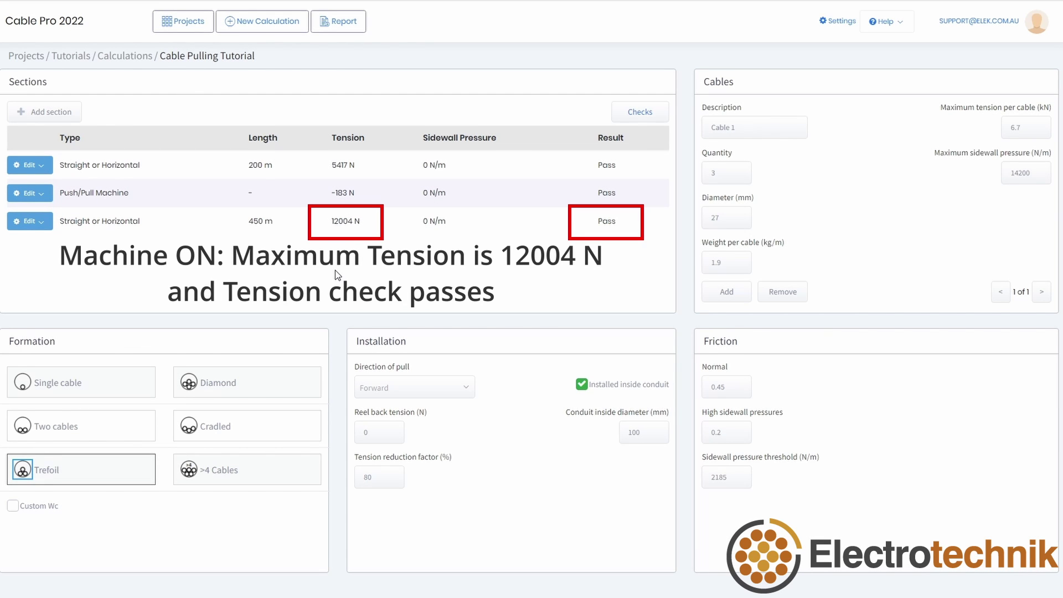
pyautogui.click(26, 194)
pyautogui.click(25, 212)
pyautogui.click(630, 87)
pyautogui.click(695, 325)
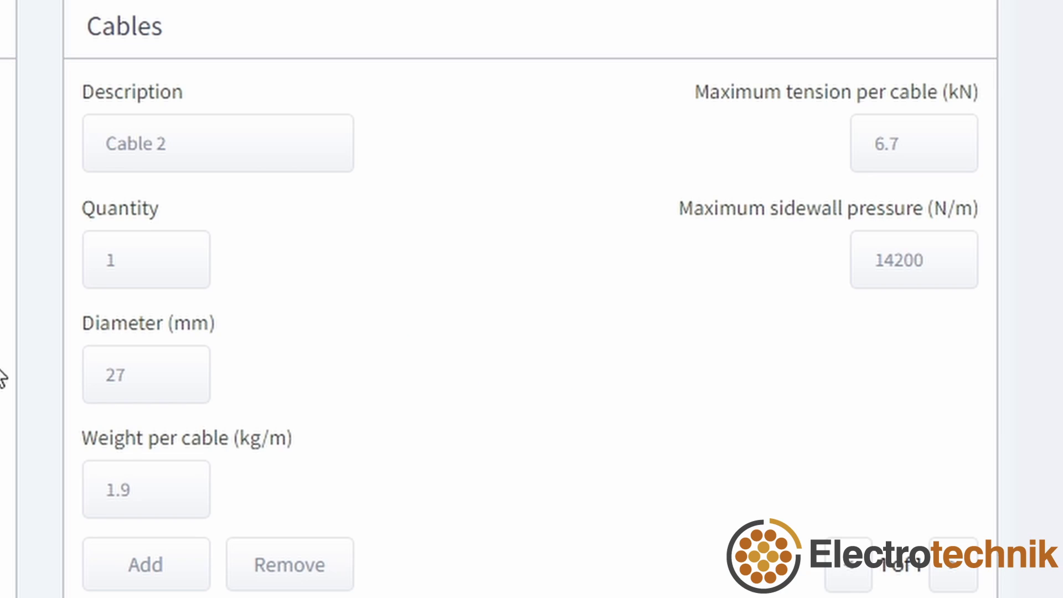
# Step: Describe the cable as 630mm2 CU SINGLE CORE and set its quantity to 3
pyautogui.moveTo(738, 125); pyautogui.dragTo(673, 125)
pyautogui.write('630')
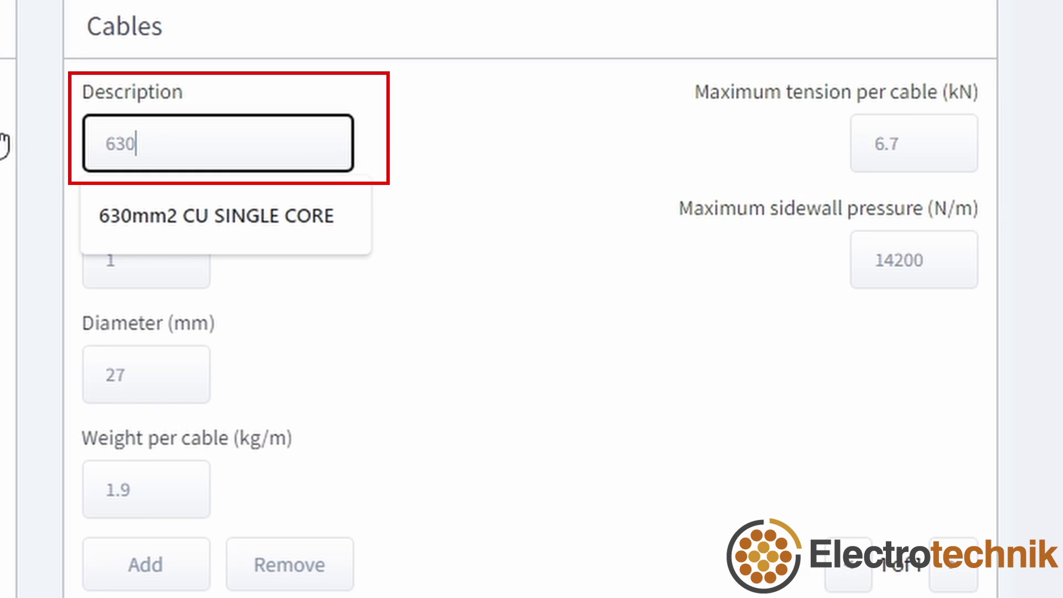
pyautogui.write('mm2 CU SINGLE CORE')
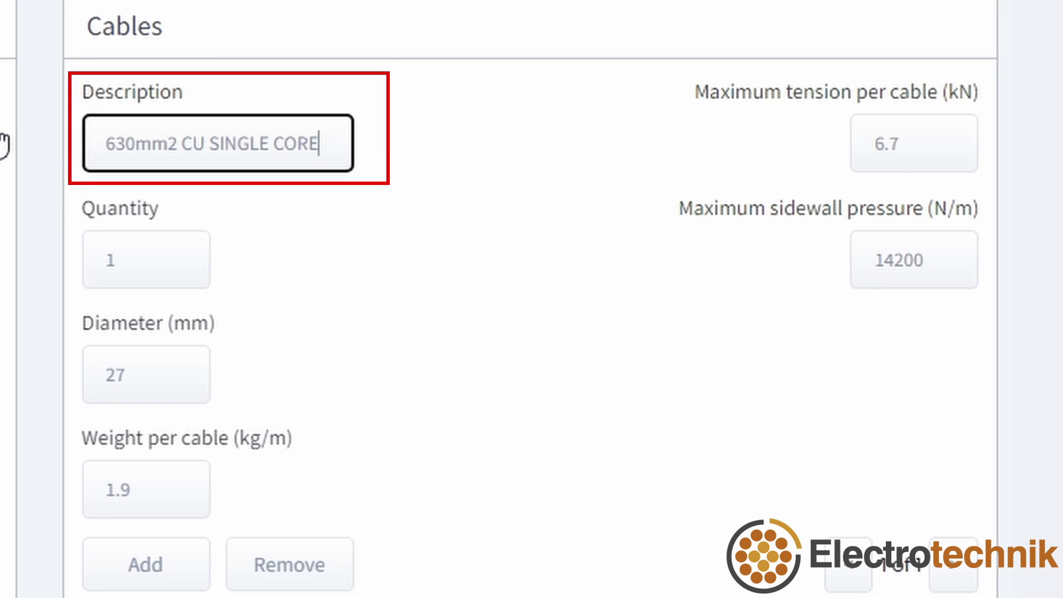
pyautogui.click(176, 272)
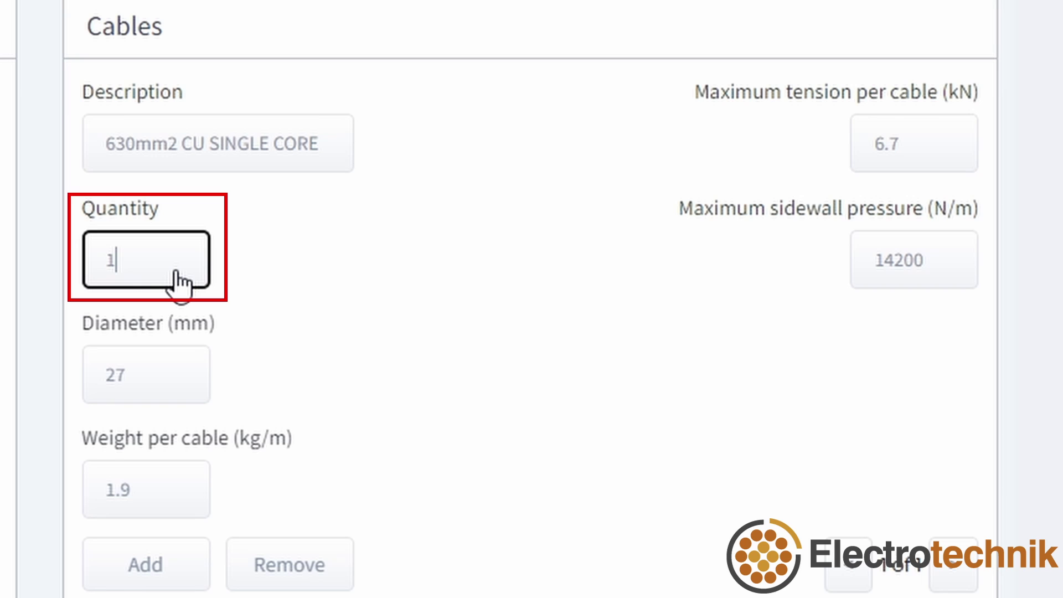
pyautogui.press('BackSpace')
pyautogui.write('3')
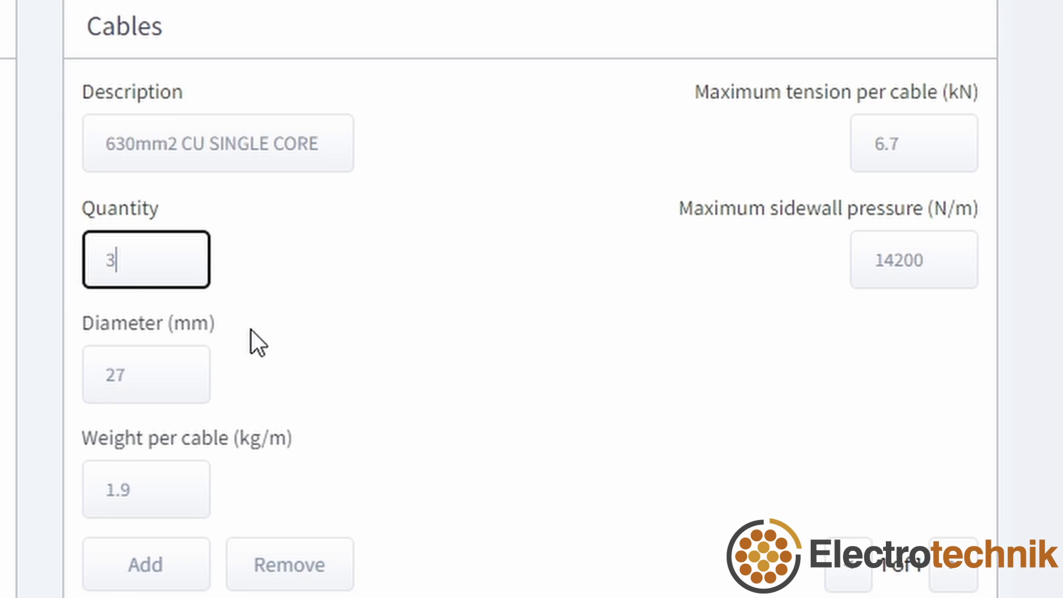
pyautogui.click(261, 380)
# Step: Set the cable's diameter to 41.4 mm and its weight to 6.35 kg/m
pyautogui.moveTo(166, 377); pyautogui.dragTo(78, 371)
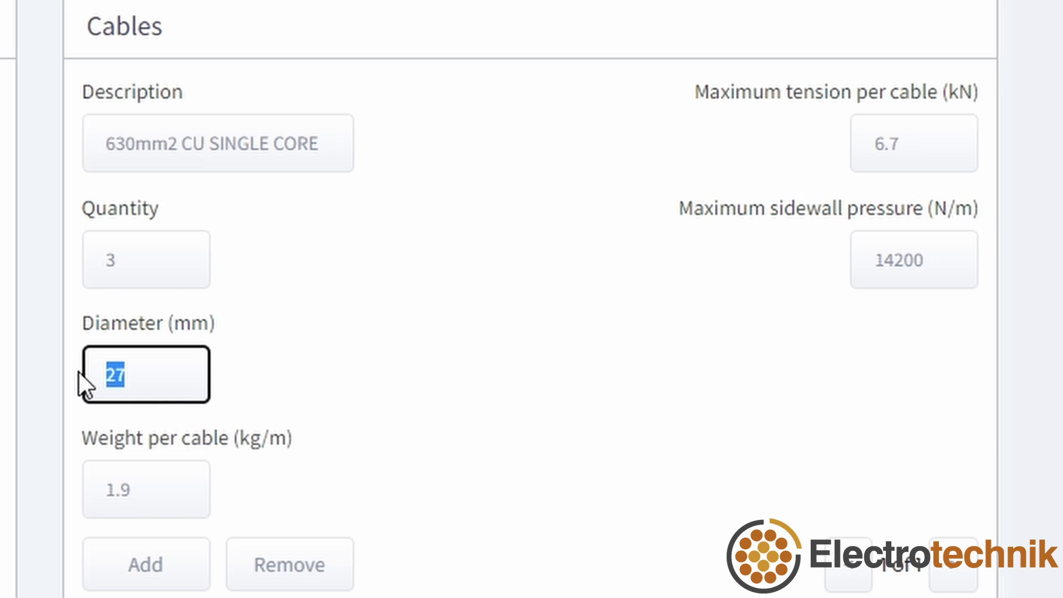
pyautogui.write('41.4')
pyautogui.click(331, 377)
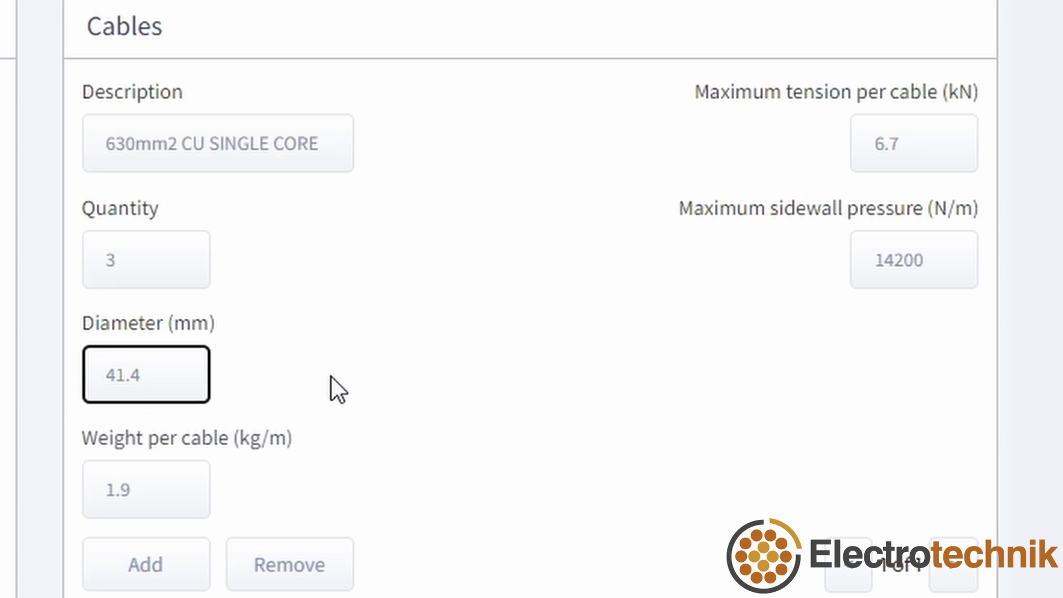
pyautogui.moveTo(140, 501); pyautogui.dragTo(86, 503)
pyautogui.write('6.35')
pyautogui.click(426, 484)
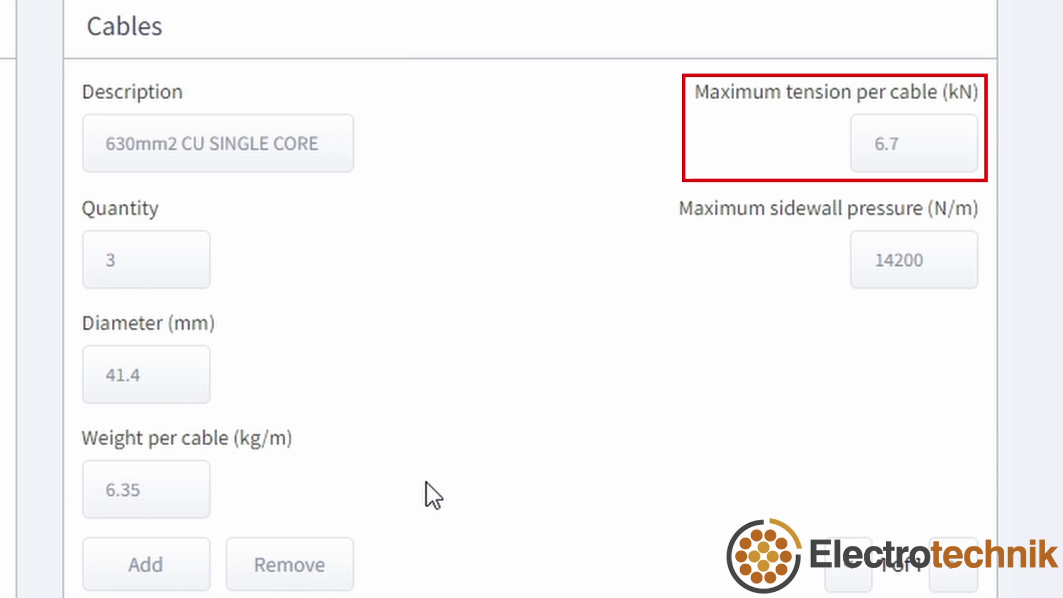
# Step: Set the maximum tension per cable to 13.7 kN and the maximum sidewall pressure to 4380 N/m
pyautogui.moveTo(911, 145); pyautogui.dragTo(866, 146)
pyautogui.write('1')
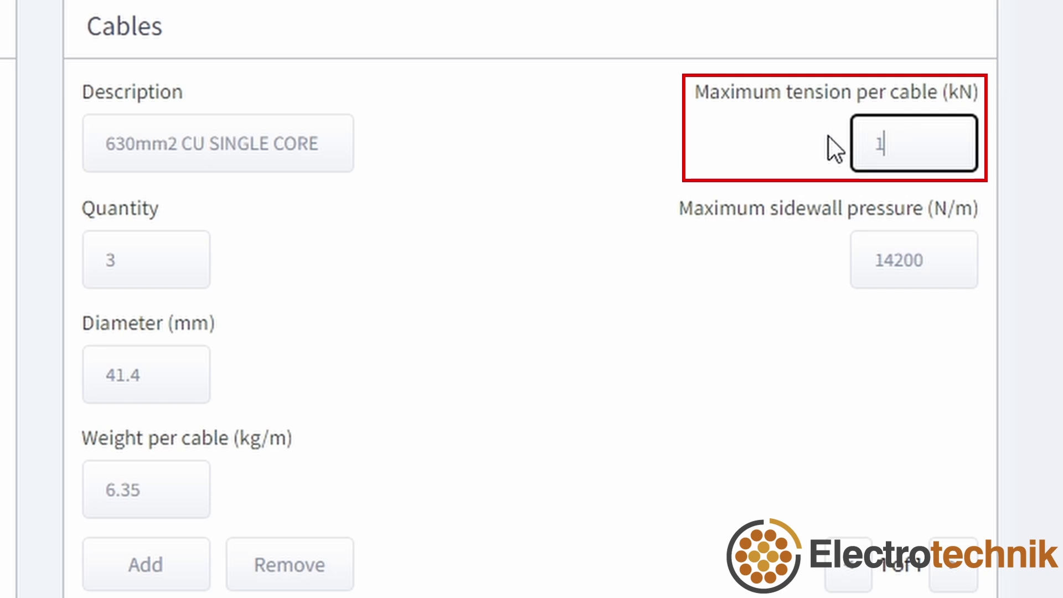
pyautogui.write('3.7')
pyautogui.click(738, 142)
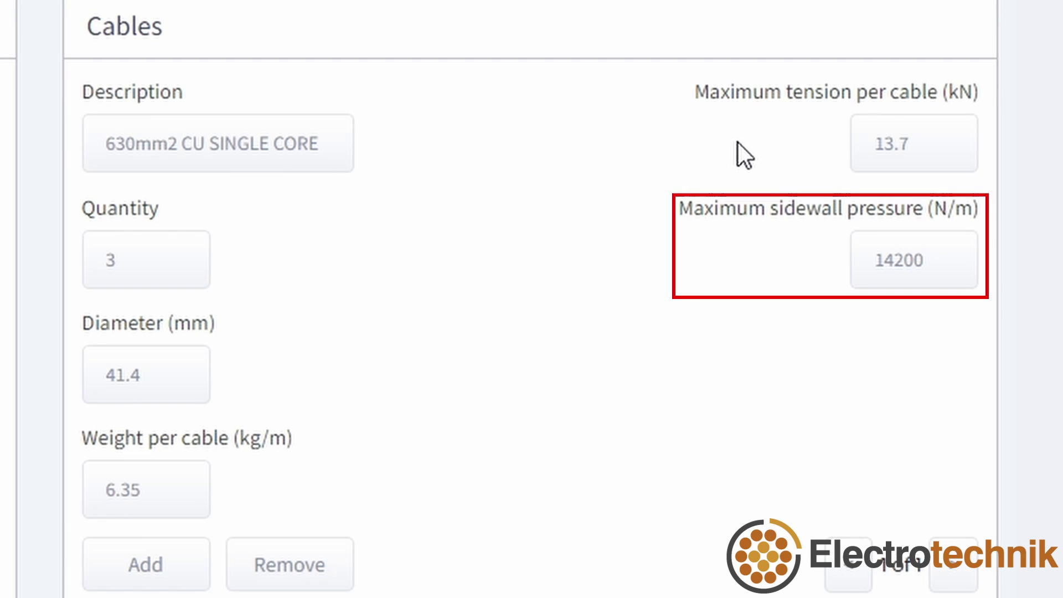
pyautogui.moveTo(949, 265); pyautogui.dragTo(860, 266)
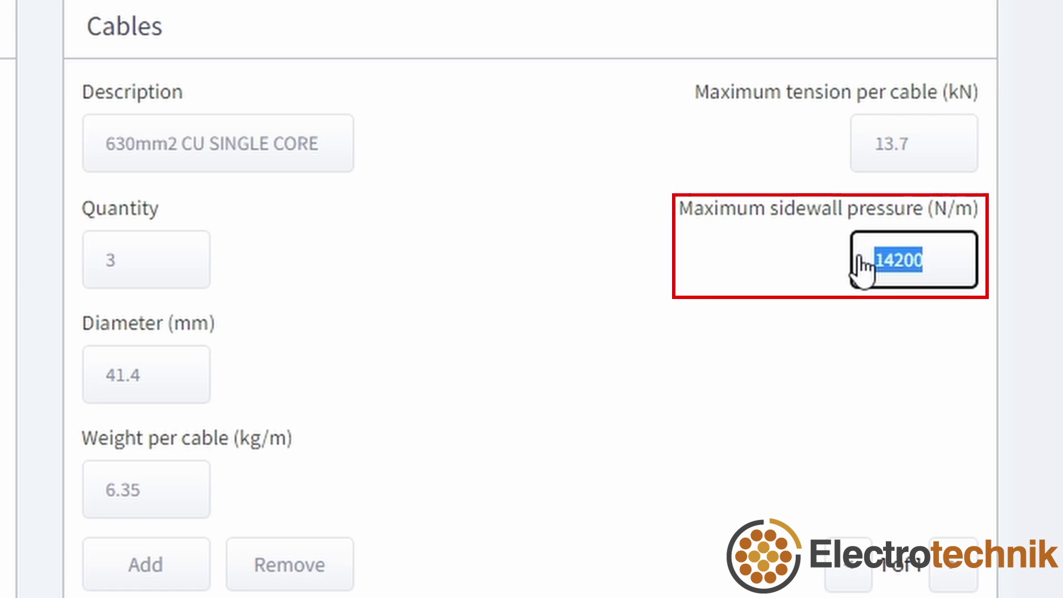
pyautogui.write('4380')
pyautogui.click(762, 256)
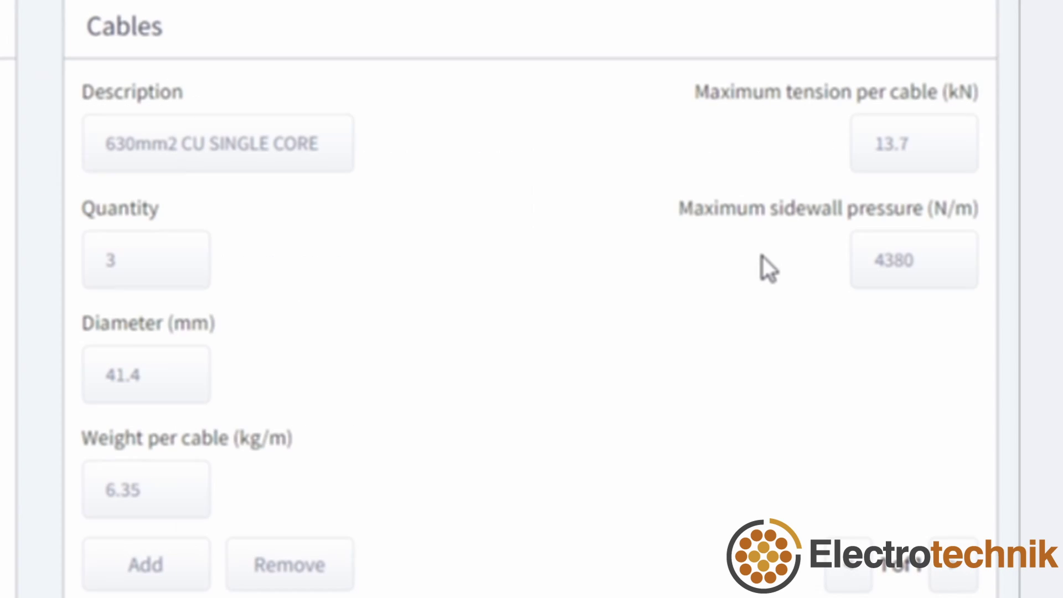
# Step: Add a second cable entry, and switch to the first cable and back
pyautogui.click(159, 575)
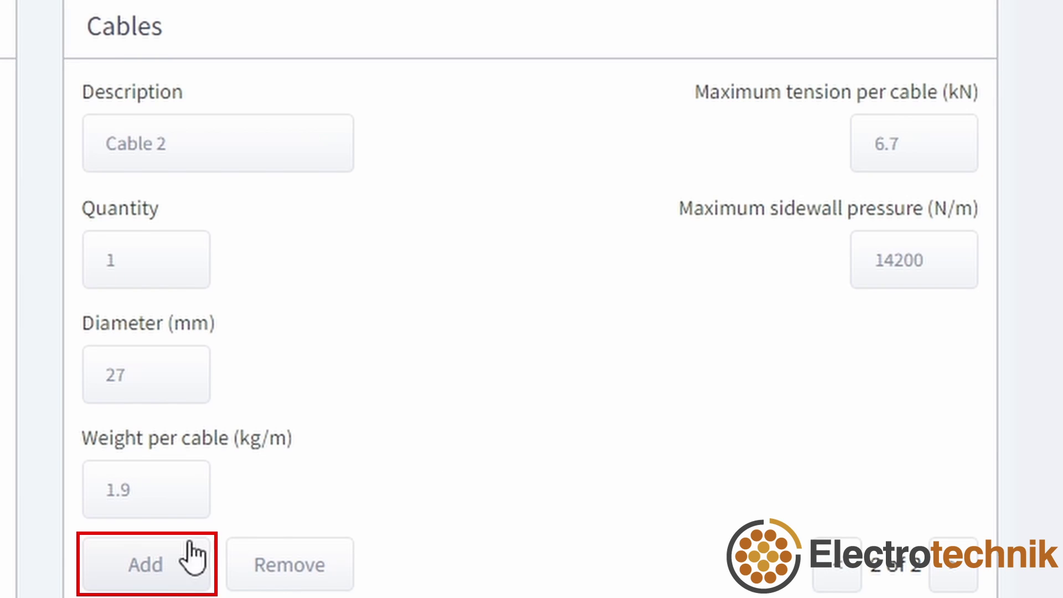
pyautogui.click(832, 570)
pyautogui.click(953, 572)
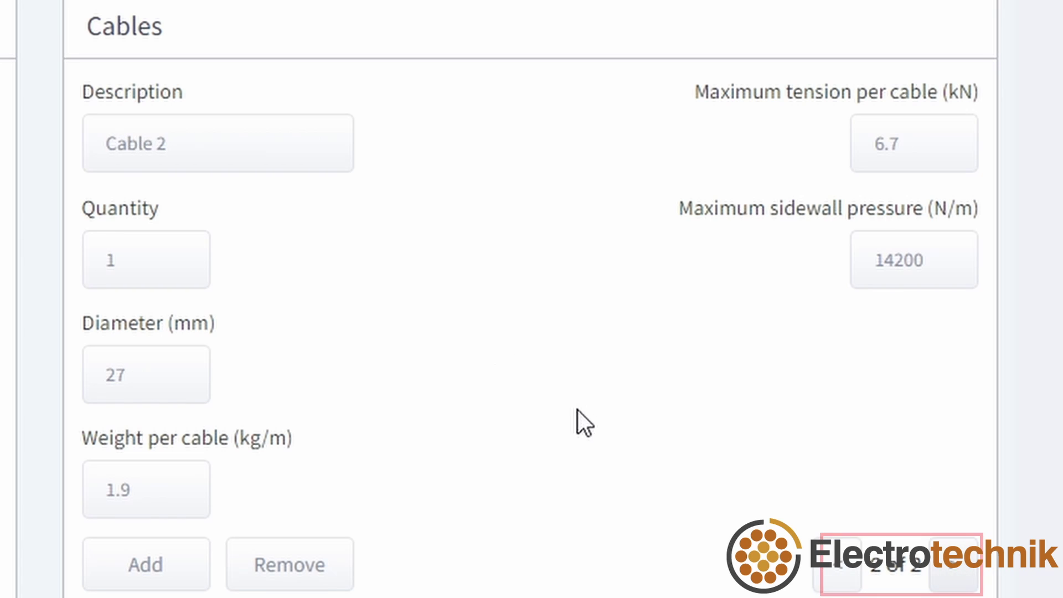
# Step: Describe the second cable as 120mm2 CU EARTH, with a diameter of 19.6 mm and a weight of 1.23 kg/m
pyautogui.tripleClick(195, 158)
pyautogui.write('120mm2 CU EARTH')
pyautogui.tripleClick(166, 388)
pyautogui.write('19.6')
pyautogui.tripleClick(88, 489)
pyautogui.write('1.23')
# Step: Set the second cable's maximum tension to 2.5 kN and its maximum sidewall pressure to 4380 N/m
pyautogui.tripleClick(907, 166)
pyautogui.write('2.5')
pyautogui.press('Tab')
pyautogui.write('4380')
pyautogui.click(774, 317)
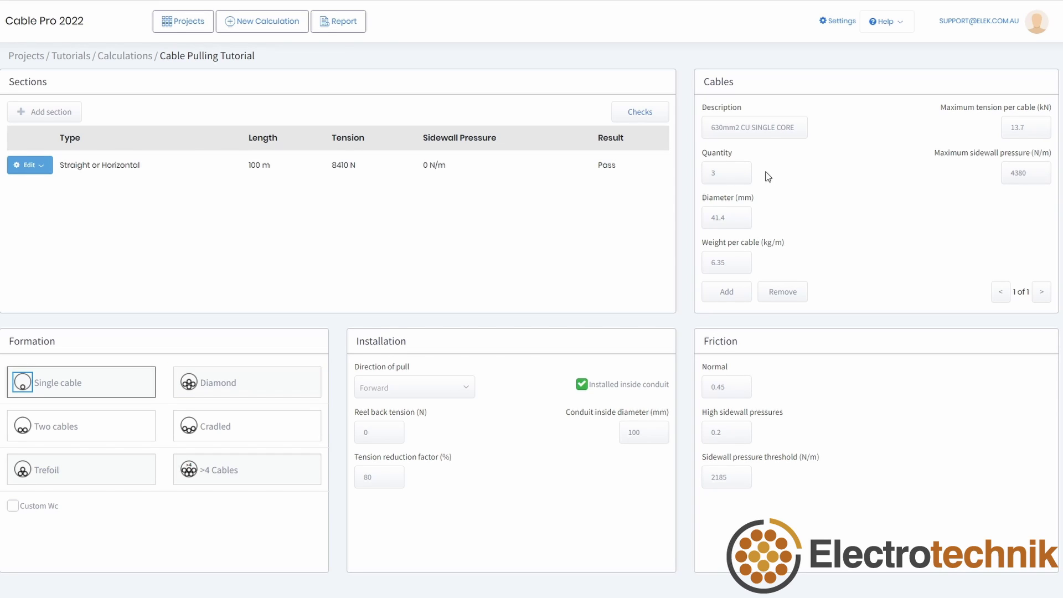
# Step: Choose the Trefoil cable formation and enable the custom weight correction factor Wc
pyautogui.click(84, 475)
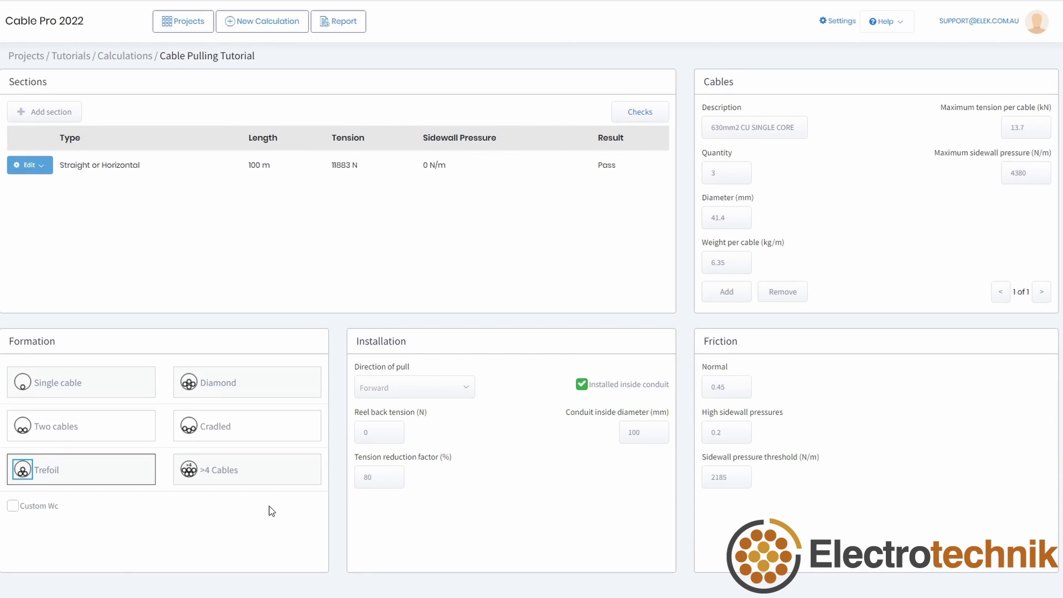
pyautogui.click(11, 506)
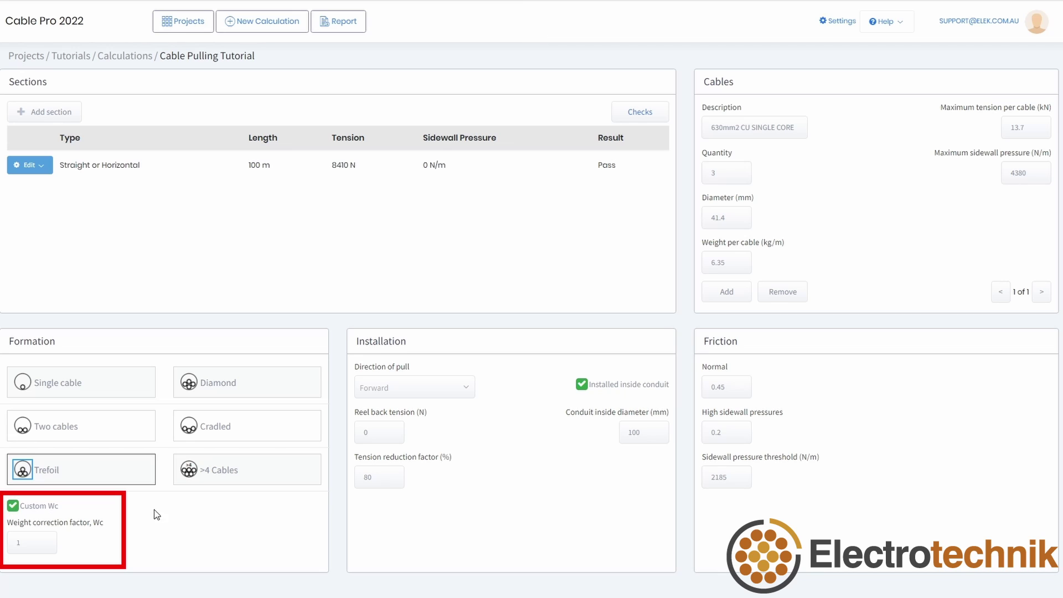
pyautogui.click(34, 548)
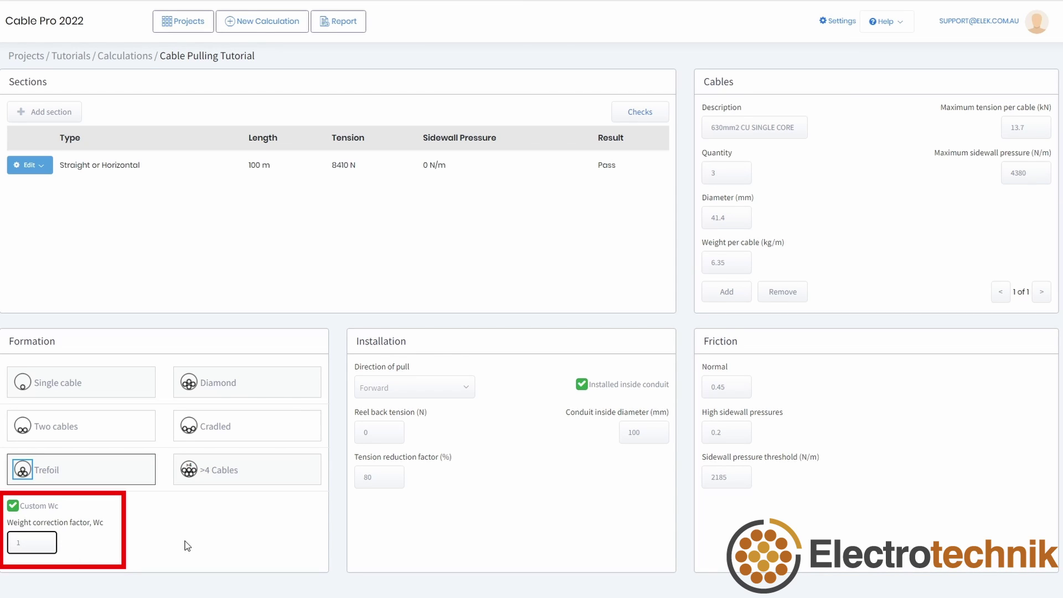
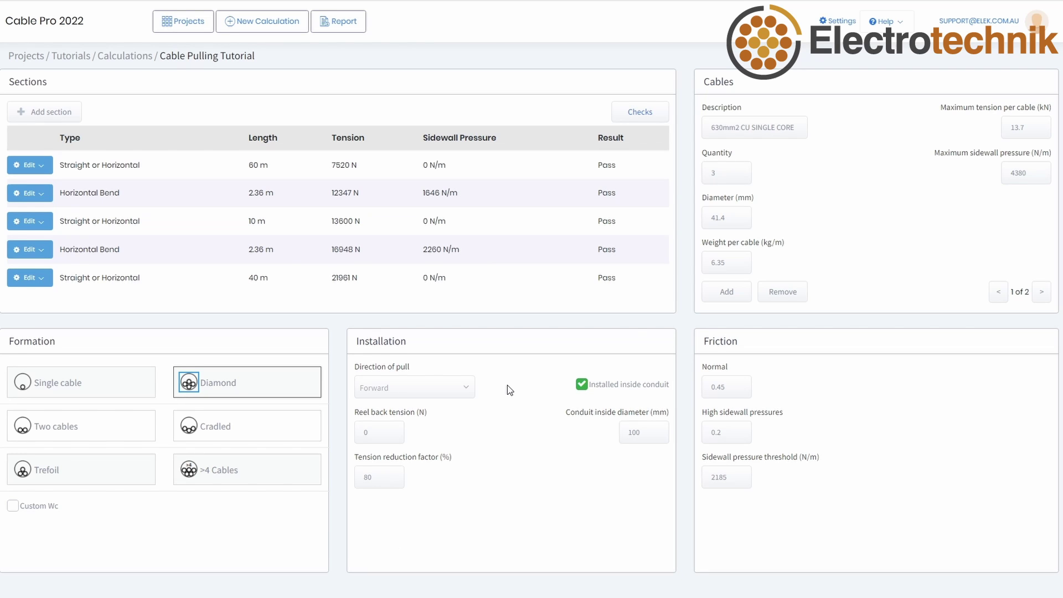
# Step: Try the Reverse direction of pull for the route, and restore it to Forward
pyautogui.click(444, 391)
pyautogui.click(434, 426)
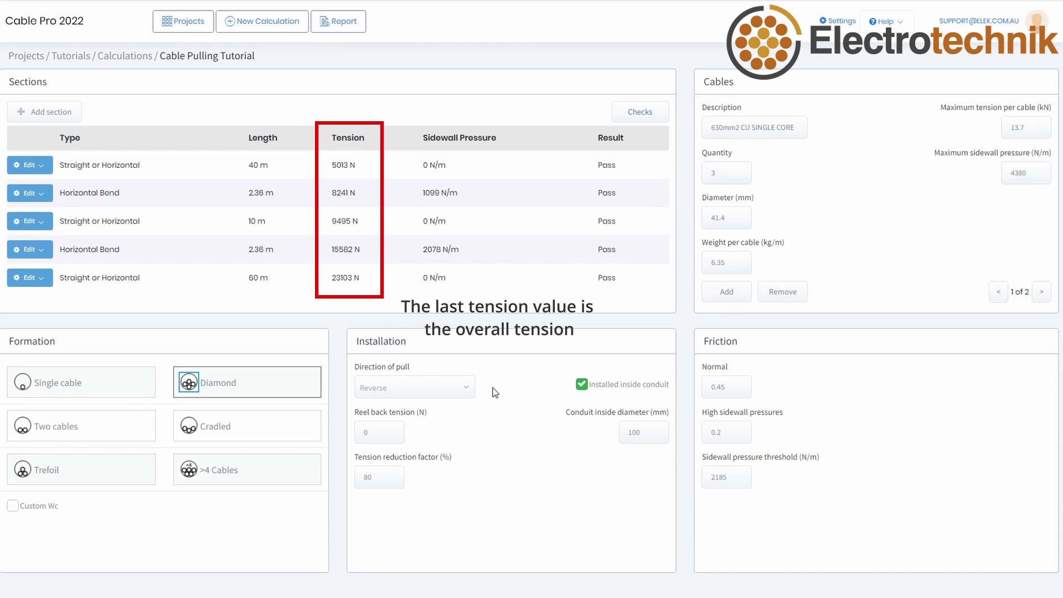
pyautogui.click(468, 389)
pyautogui.click(467, 409)
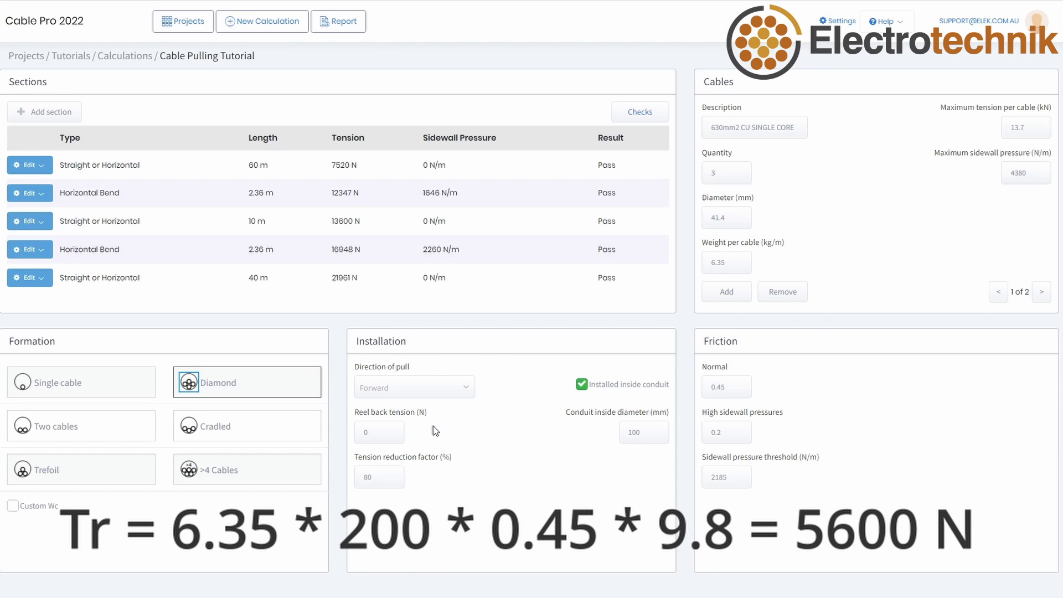
# Step: Set the installation's reel back tension to 5600 N
pyautogui.doubleClick(357, 432)
pyautogui.write('5600')
pyautogui.click(426, 429)
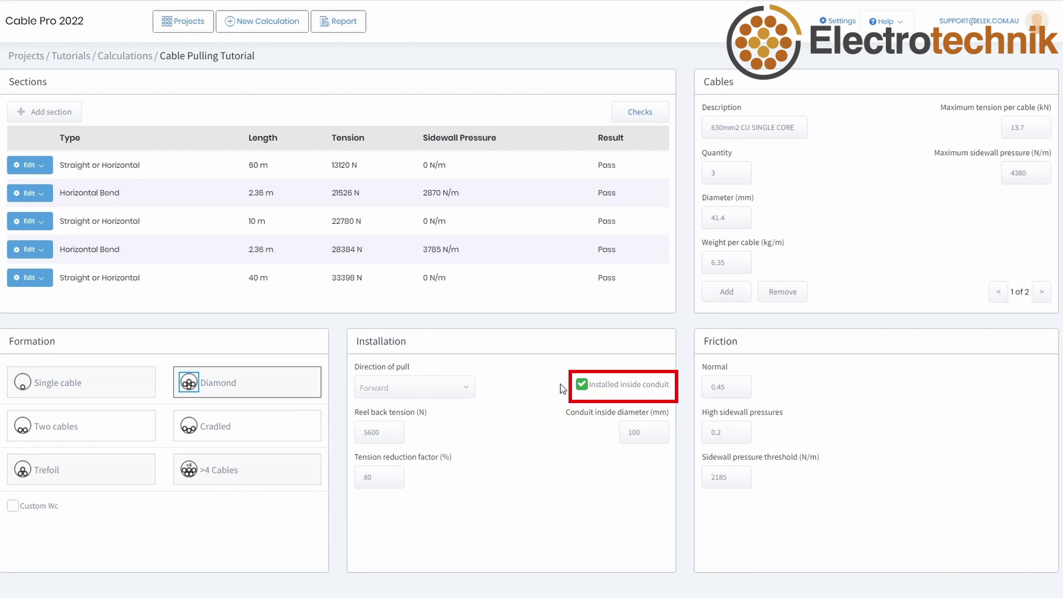
# Step: Turn the inside-conduit installation off and back on, and open the calculation checks
pyautogui.click(582, 384)
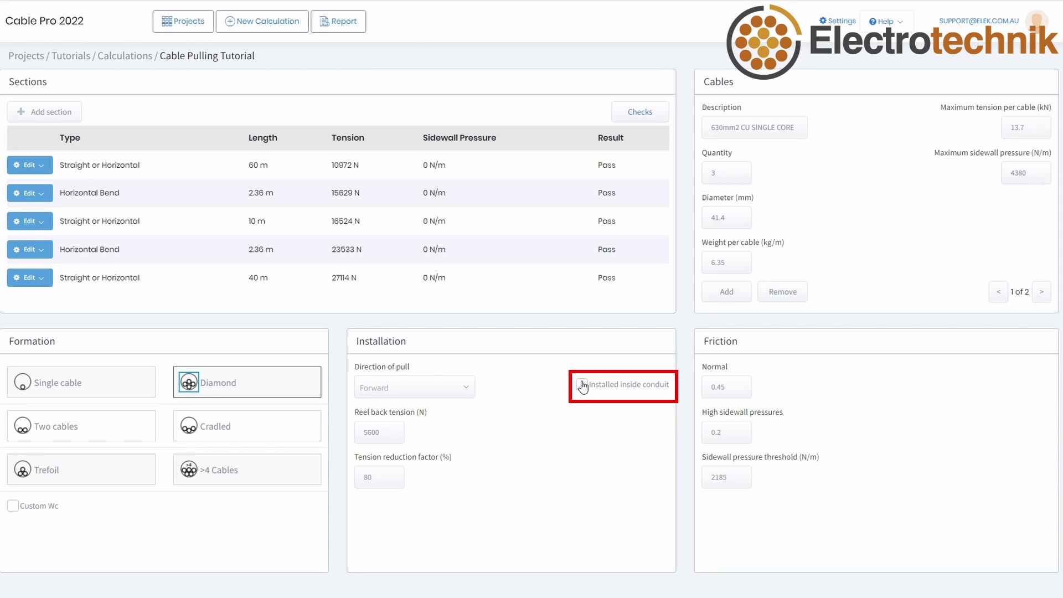
pyautogui.click(582, 386)
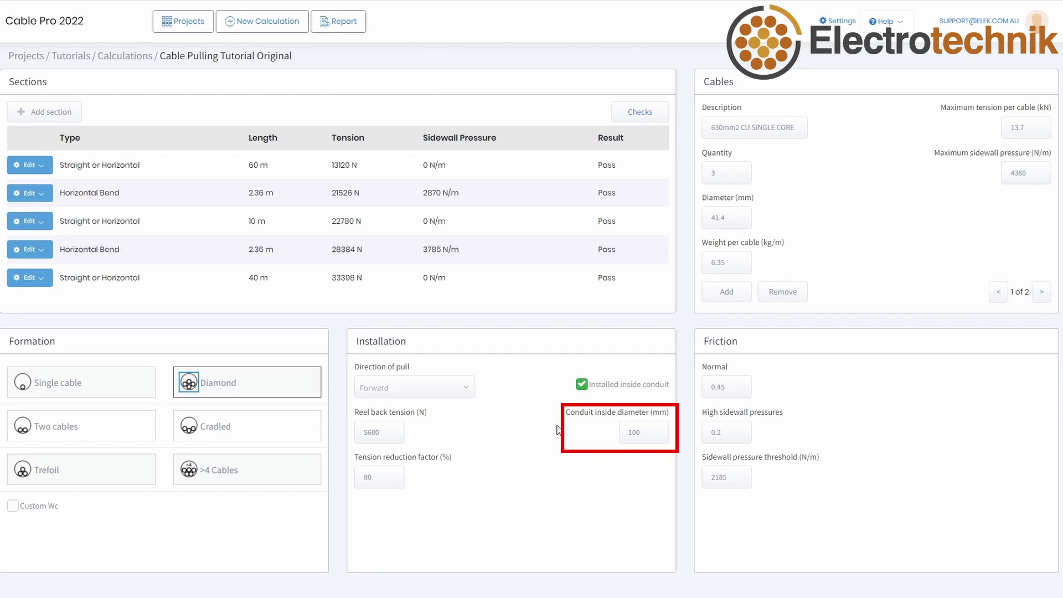
pyautogui.click(637, 112)
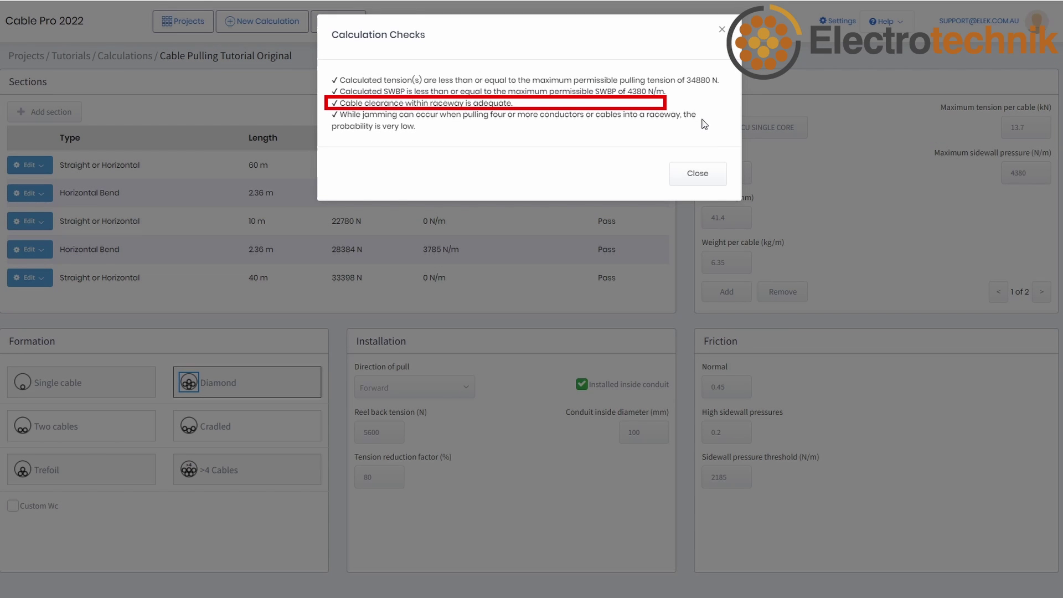